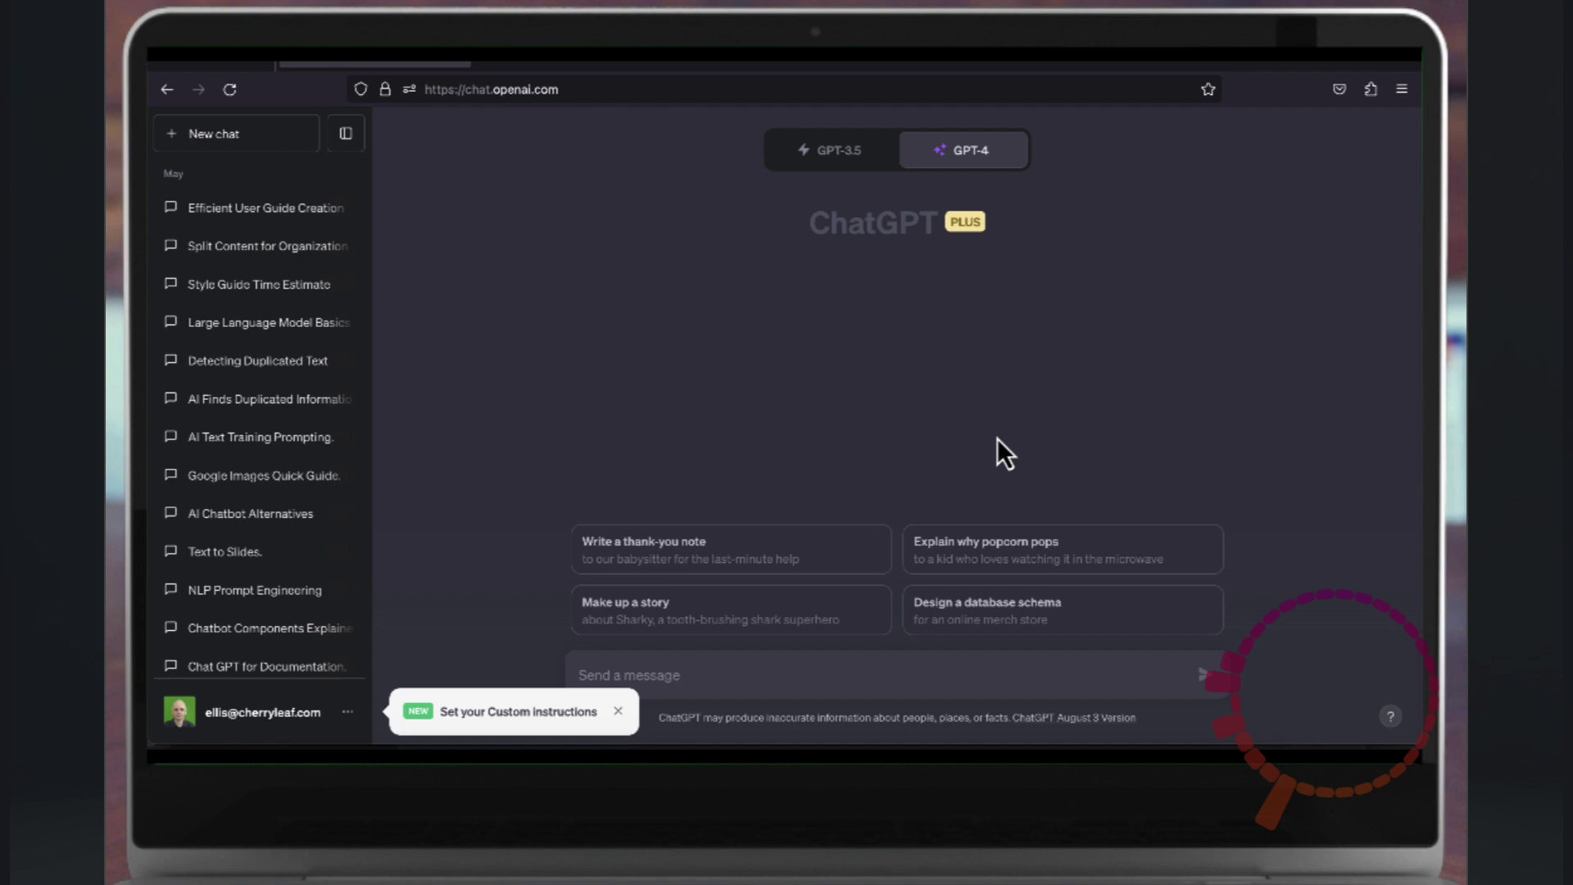
Step: Dismiss the announcement and open Custom instructions from the account menu, confirming the introduction
click(619, 712)
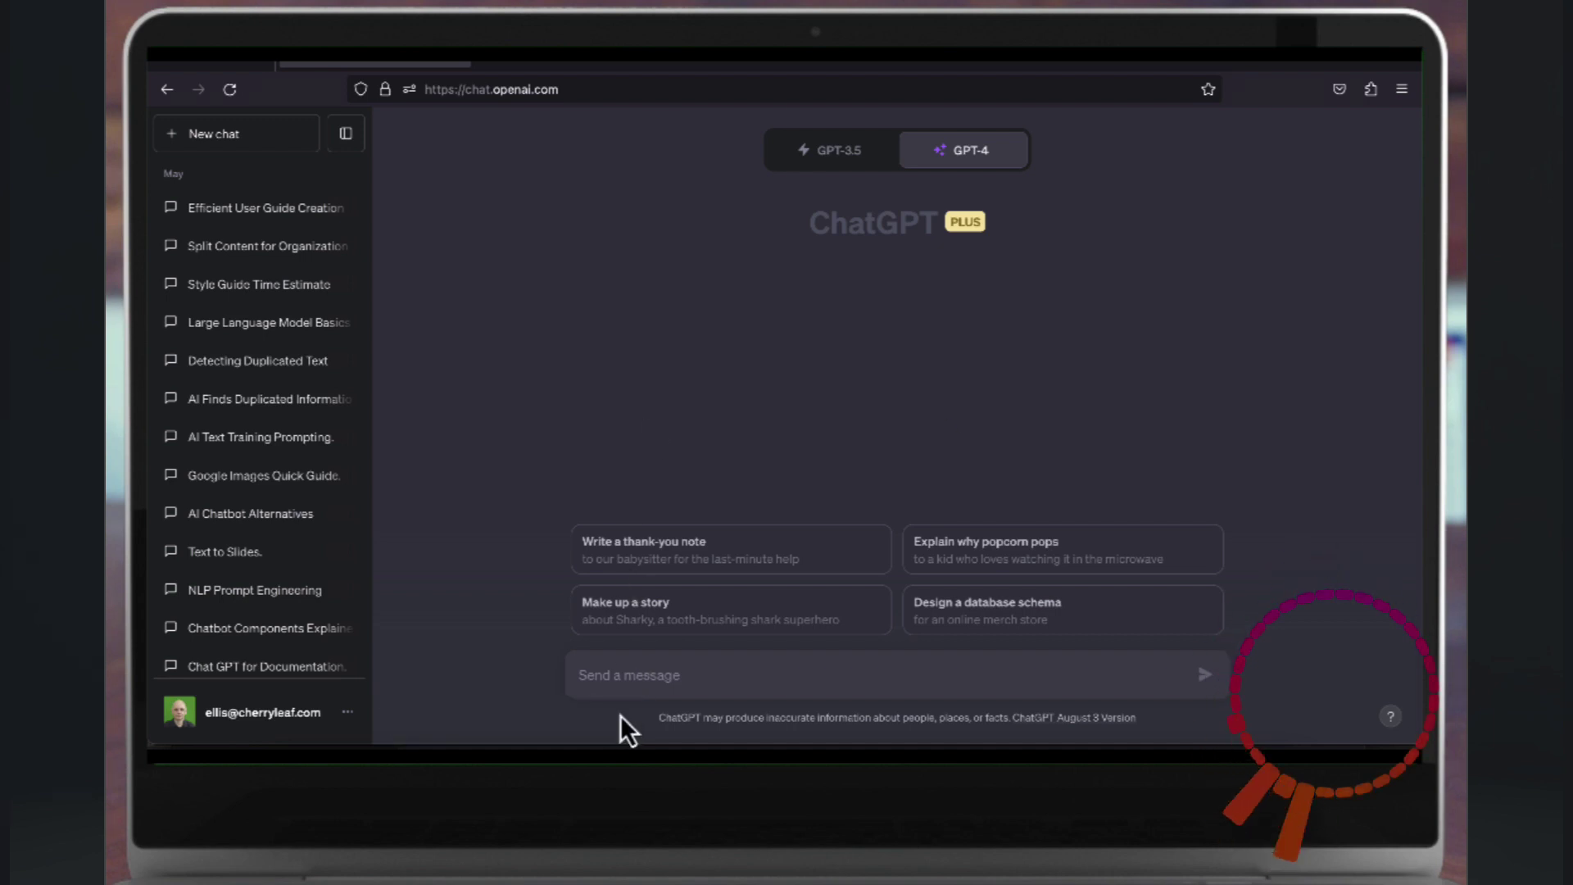
click(295, 713)
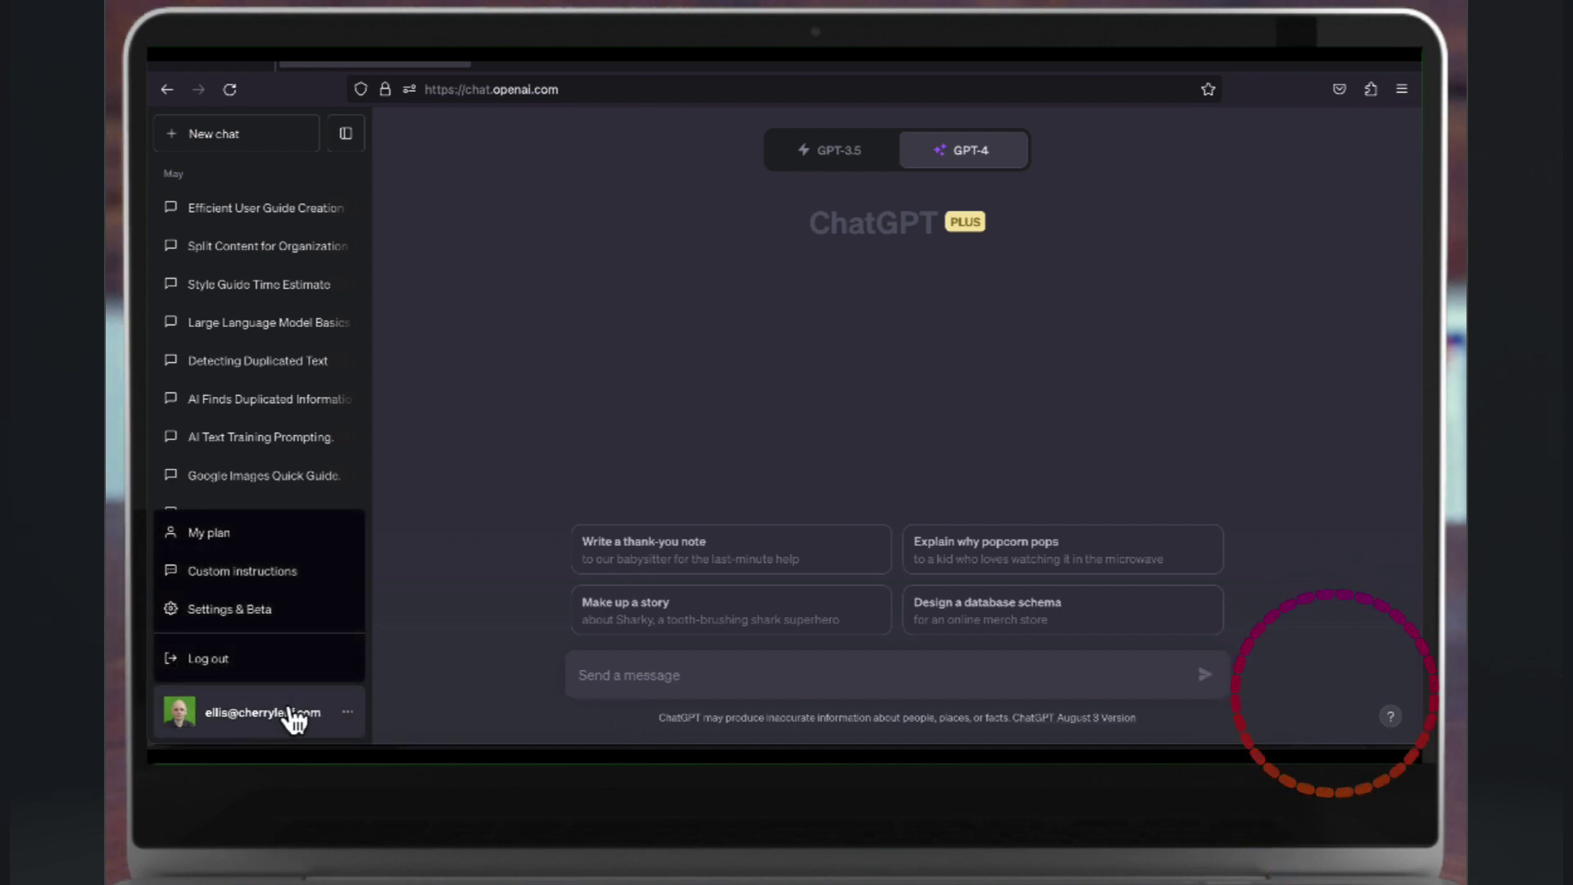
click(277, 578)
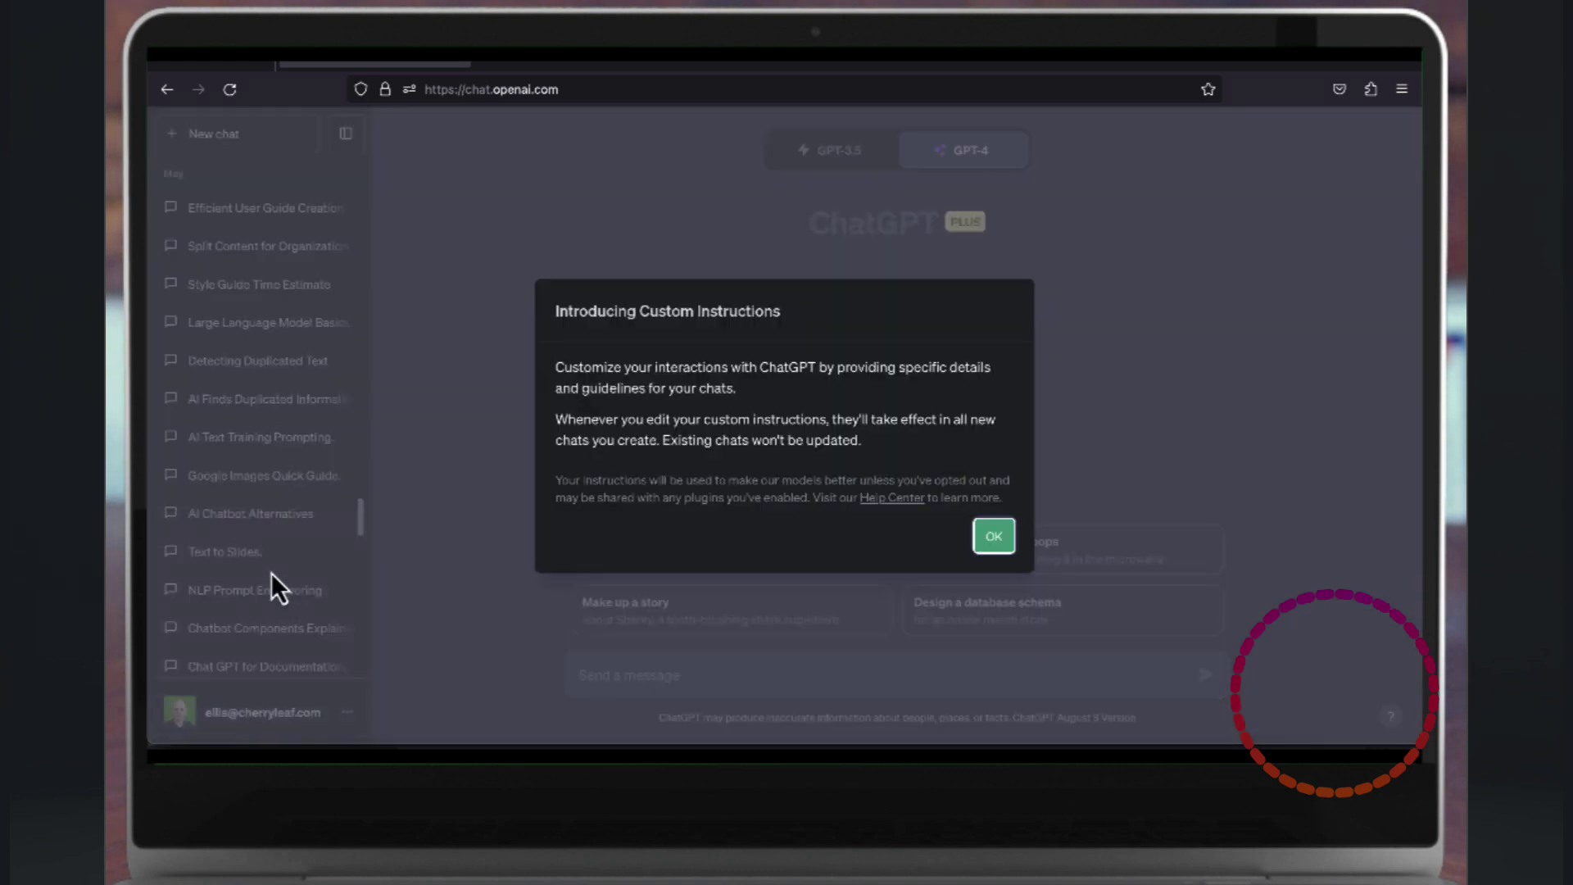
click(993, 539)
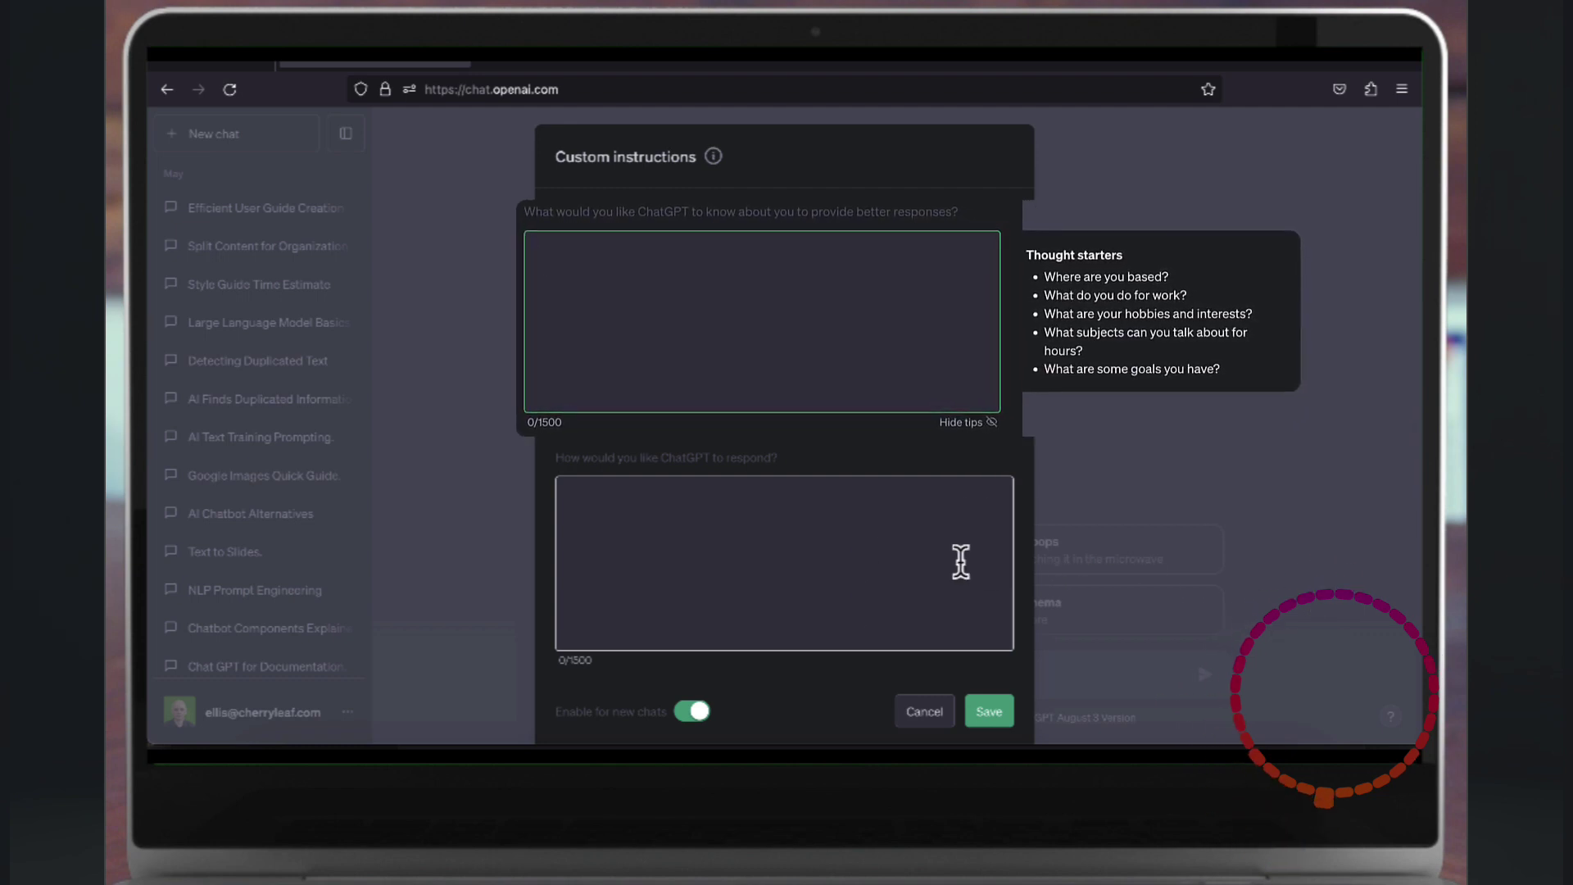
click(958, 561)
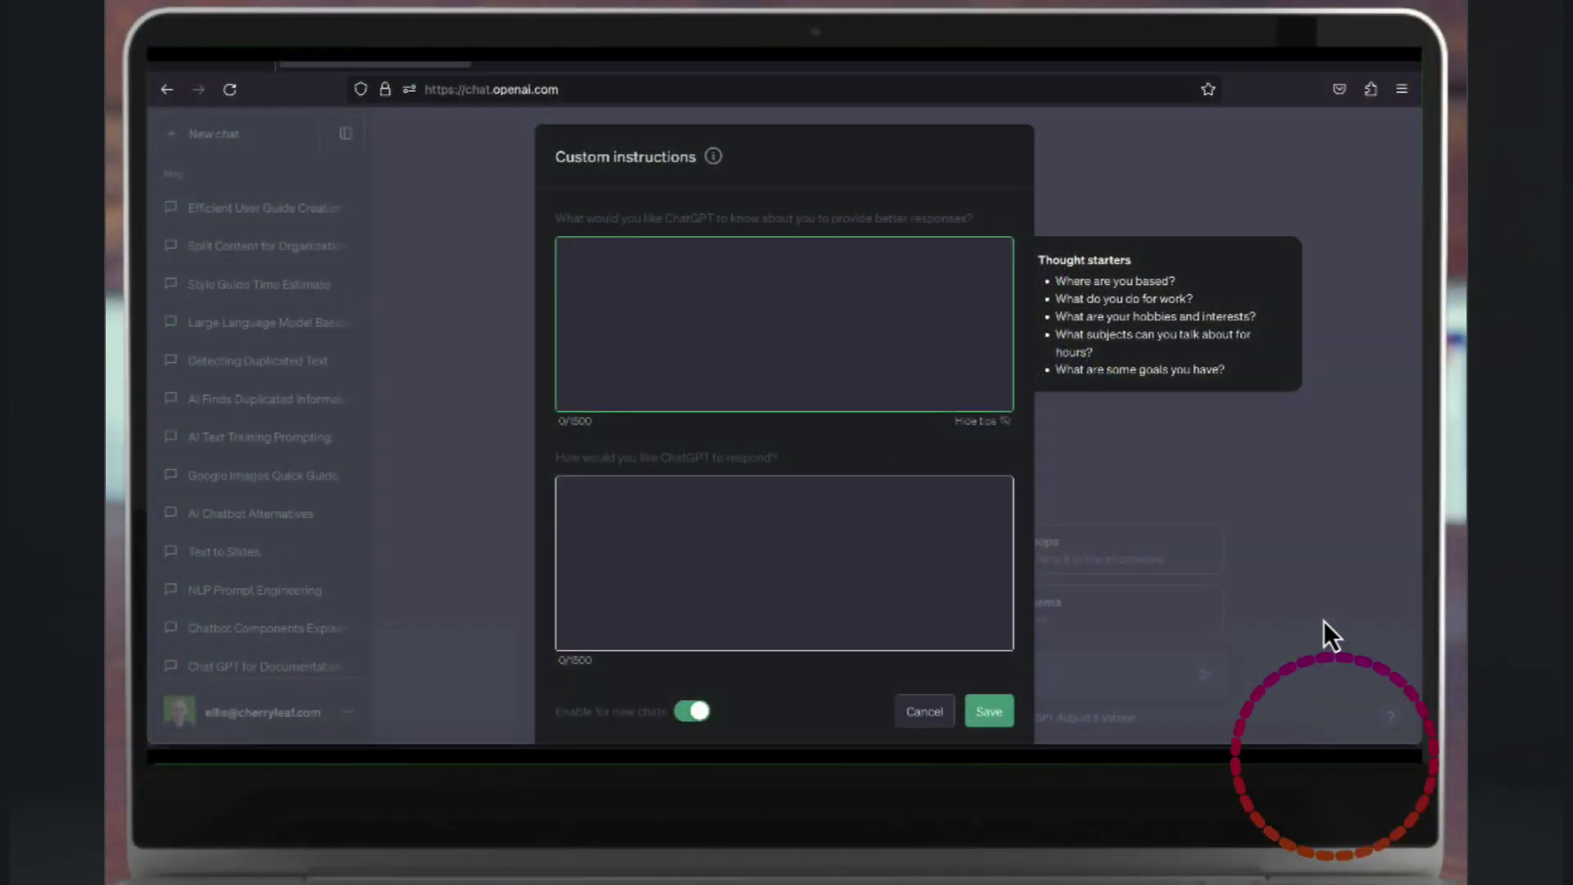
Step: Activate the 'How would you like ChatGPT to respond?' field to reveal its thought starters
click(956, 526)
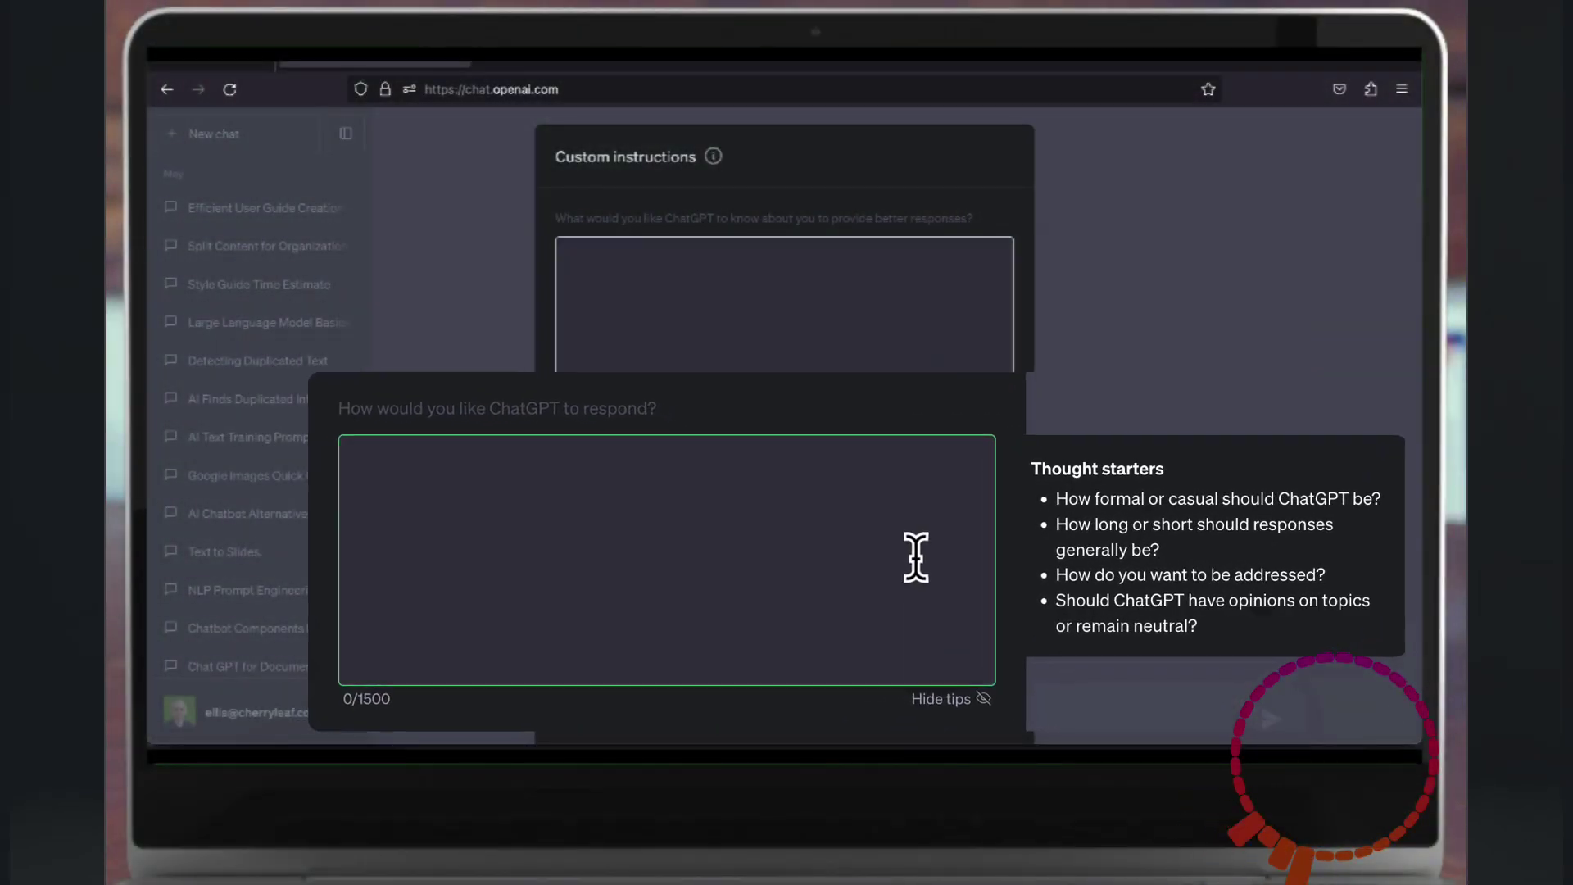